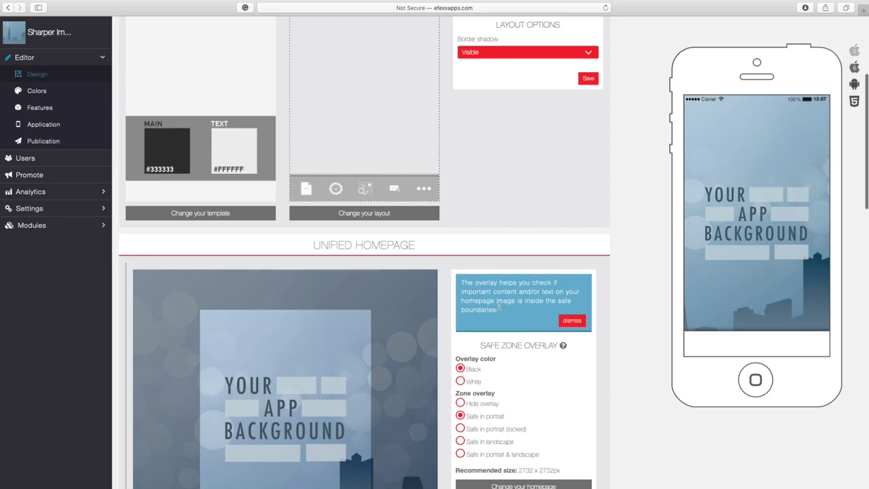
Step: Dismiss the safe-zone tip and scroll down to the 'Download template as PNG or PSD' button
left_click(573, 321)
scroll(569, 325, "down", 3)
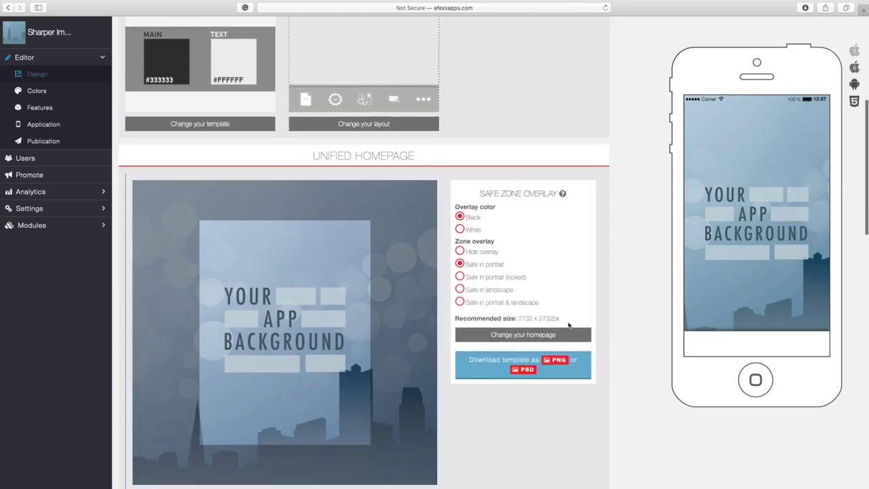
scroll(569, 325, "down", 3)
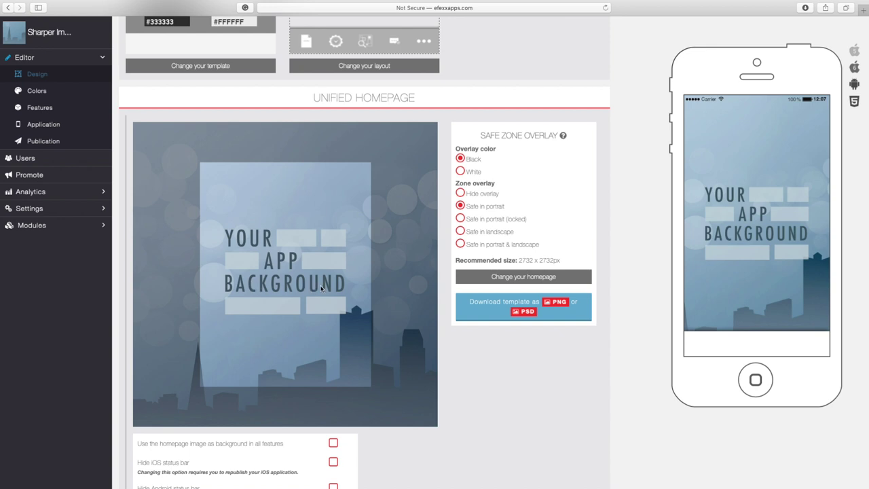
scroll(492, 317, "down", 1)
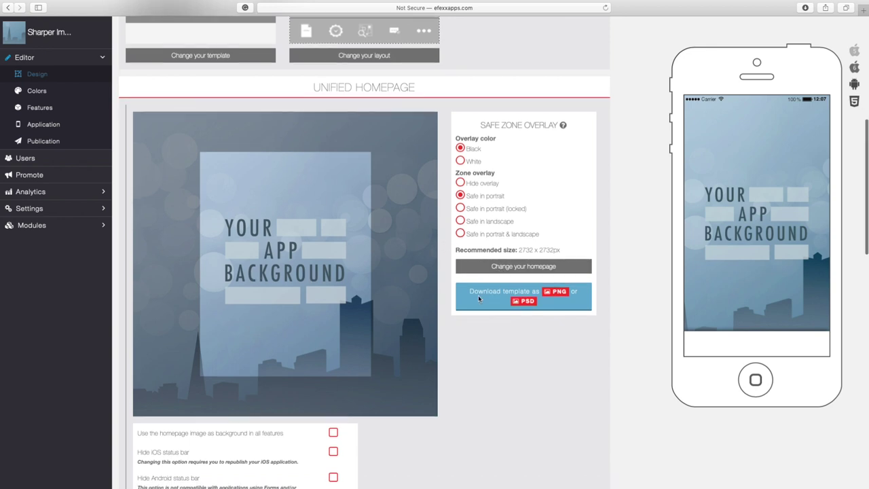
left_click_drag(468, 292, 540, 288)
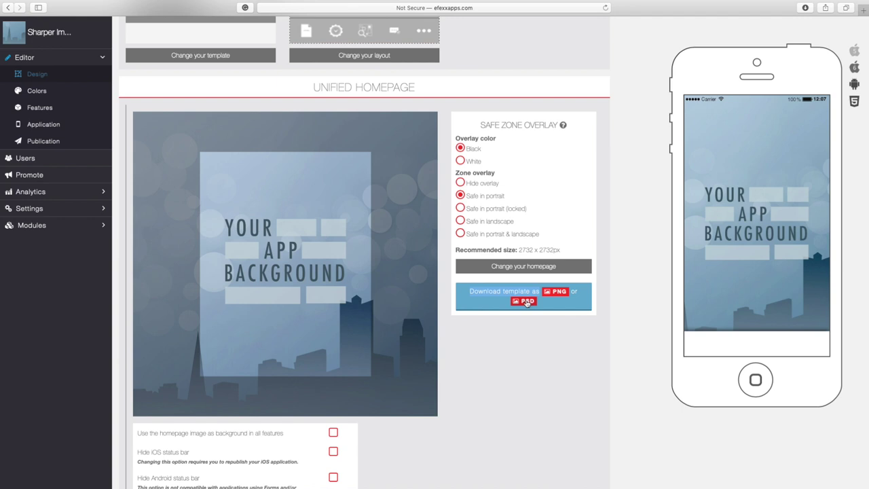
Step: Download the template as PSD and open template-unified-5.psd in Photoshop from Safari's downloads
left_click(527, 301)
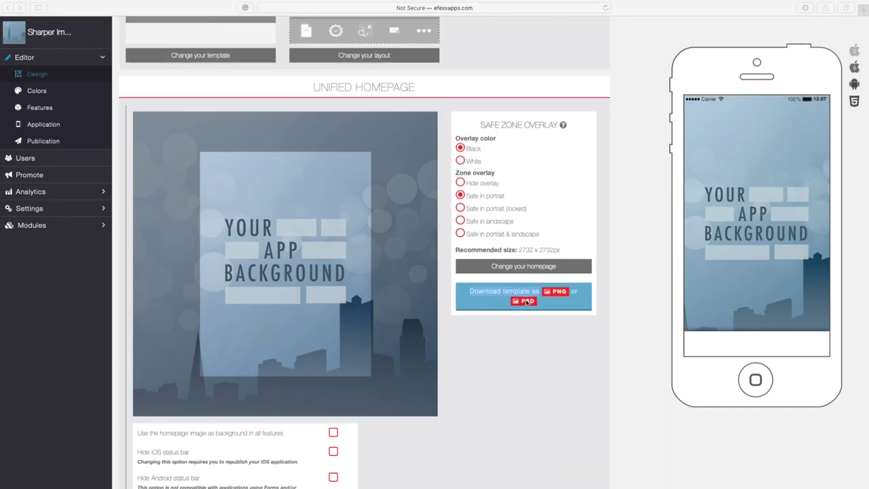
mouse_move(776, 2)
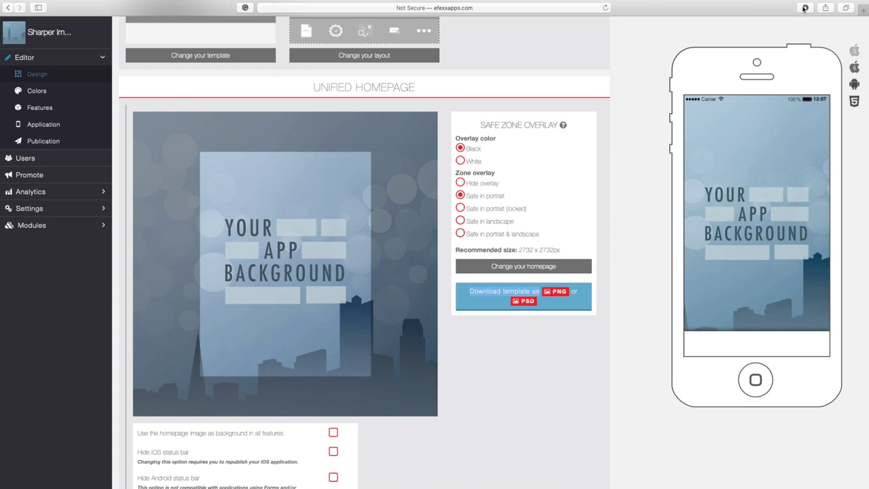
left_click(805, 8)
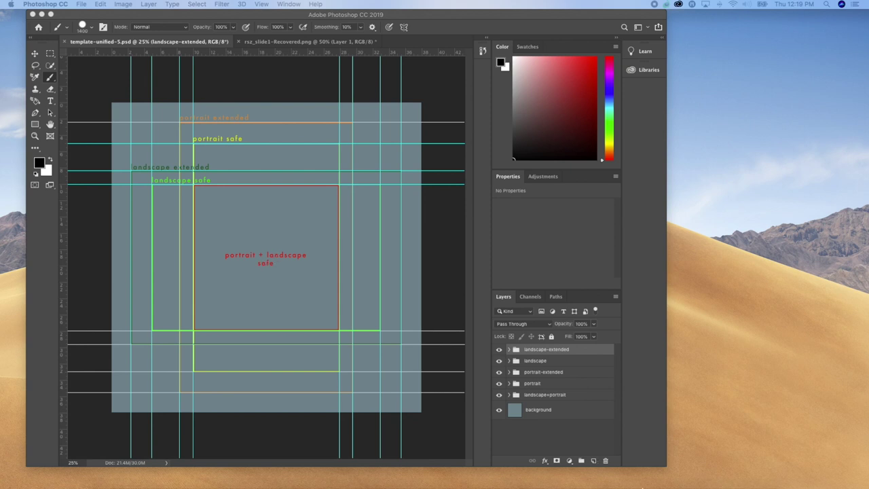
Step: Drag app background.png from the Downloads stack onto the template canvas
mouse_move(768, 462)
left_click(717, 459)
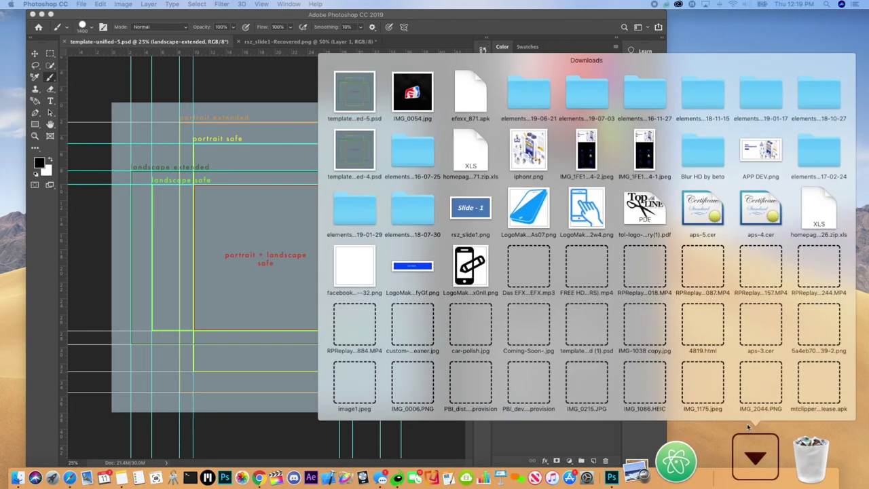
scroll(564, 336, "down", 8)
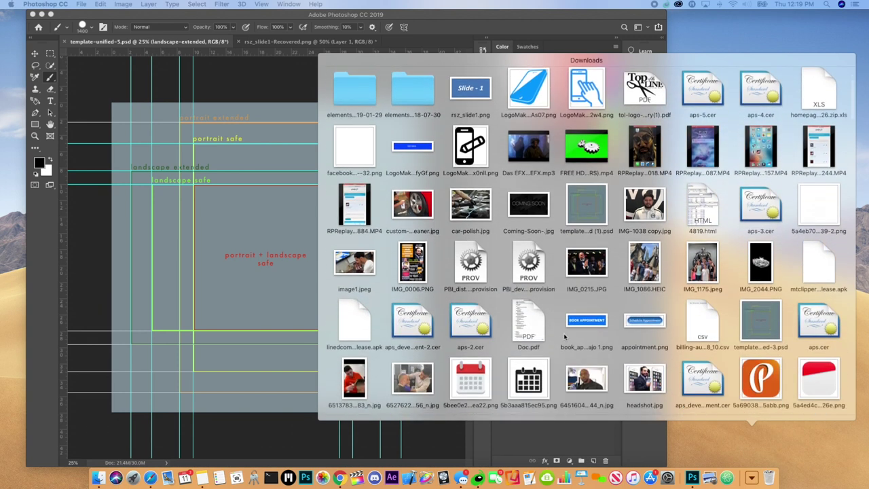
scroll(565, 335, "down", 15)
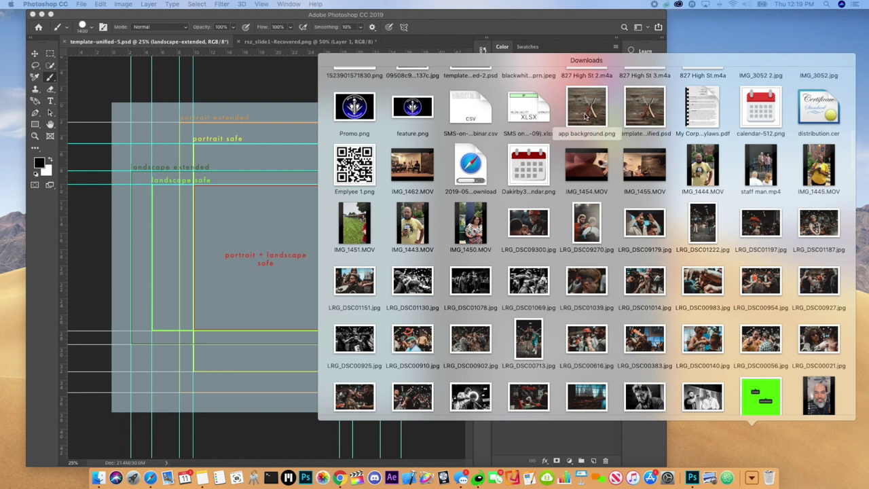
left_click_drag(586, 117, 288, 283)
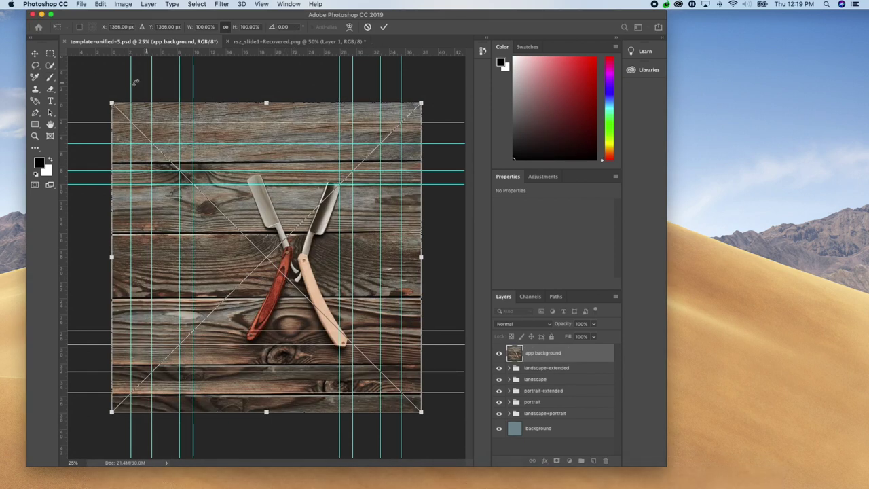
Step: Shrink the placed wood image to sit inside the portrait guides and commit it
left_click_drag(112, 103, 188, 180)
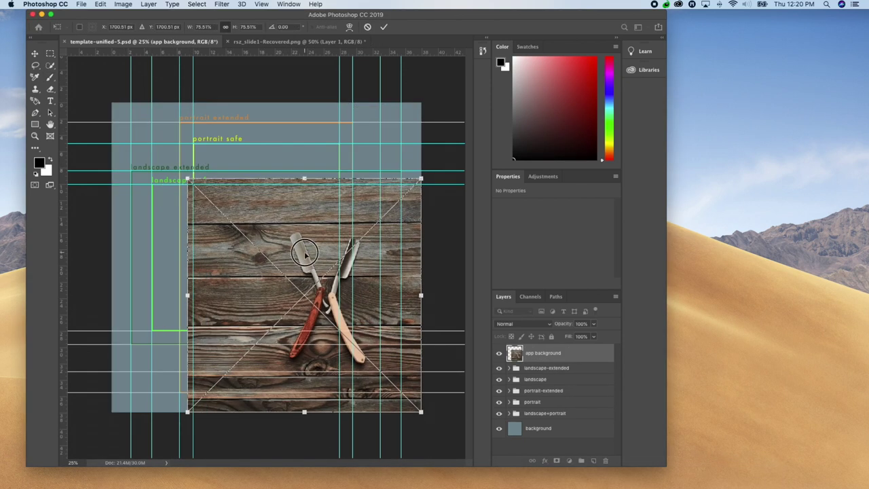
left_click_drag(305, 256, 265, 226)
key("Return")
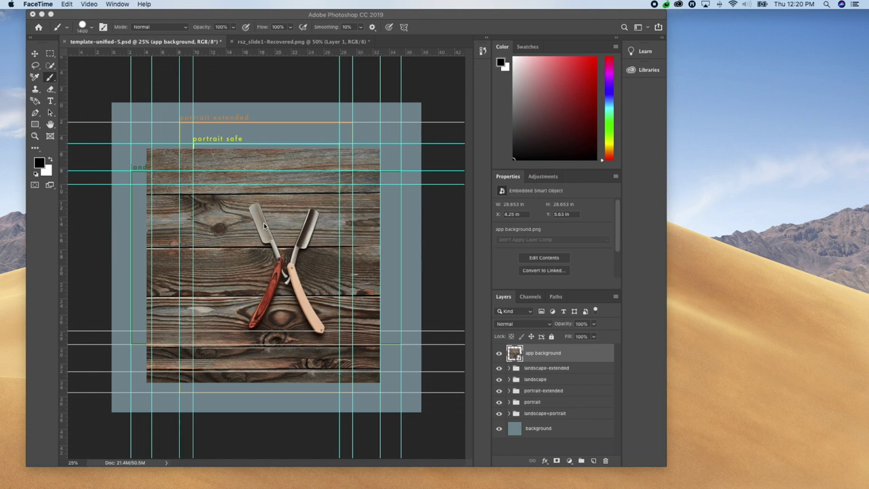
Step: Free-transform the wood image outward until it fills the whole square canvas, then commit
left_click(265, 226)
key("super+t")
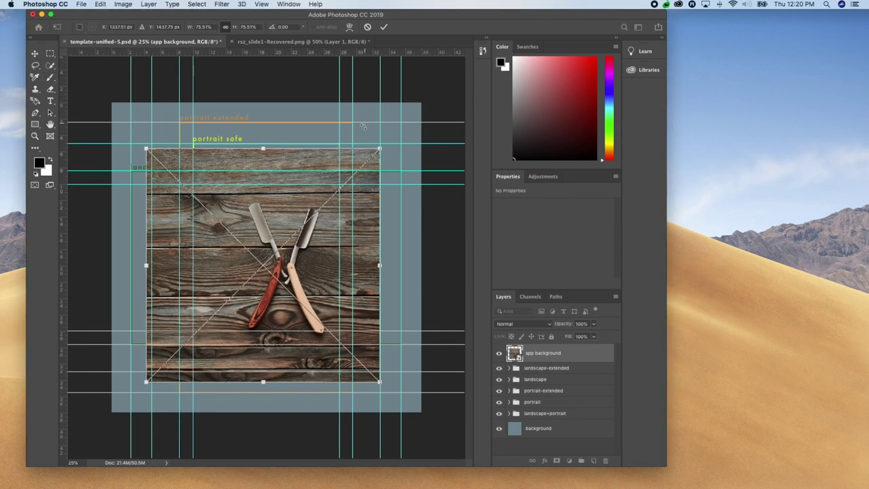
left_click_drag(379, 148, 421, 106)
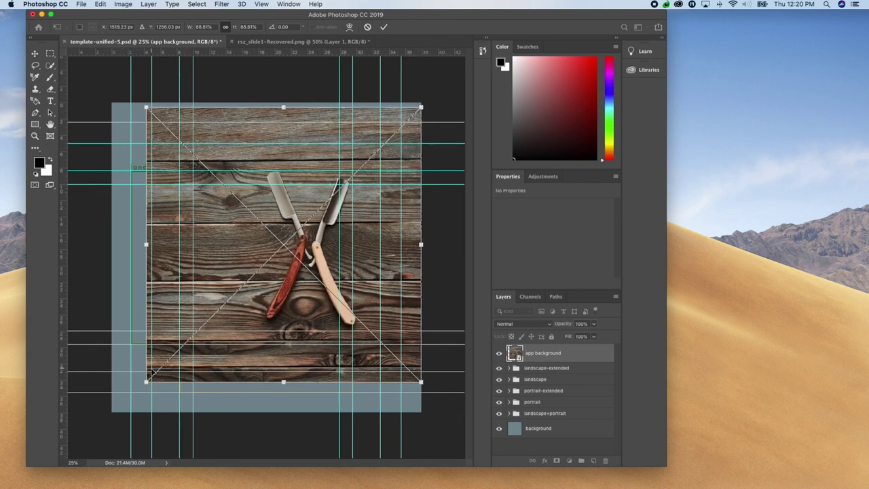
left_click_drag(146, 382, 114, 408)
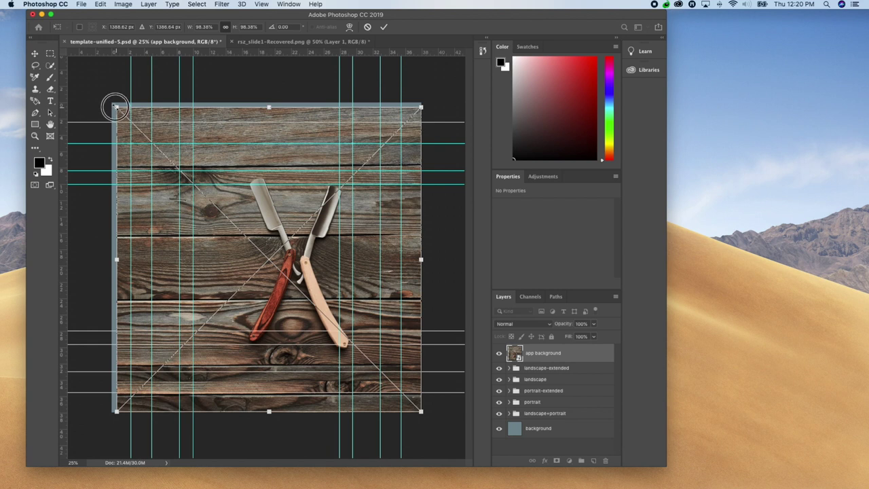
left_click_drag(115, 107, 110, 104)
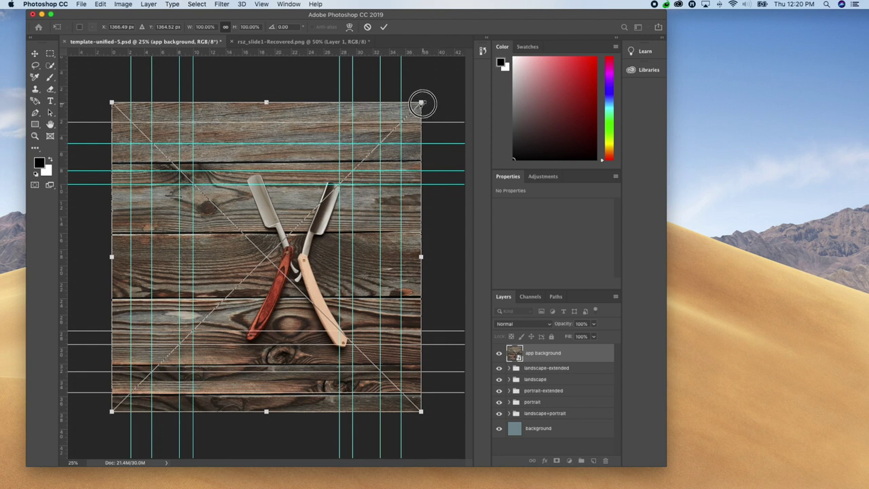
left_click_drag(421, 102, 422, 103)
key("Return")
key("b")
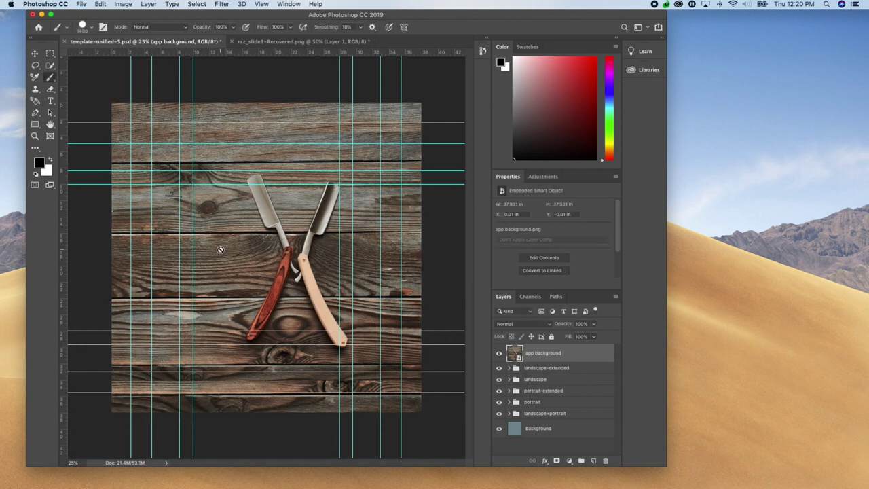
Step: Save the template to the Desktop as background.png in PNG format with default compression options
left_click(81, 4)
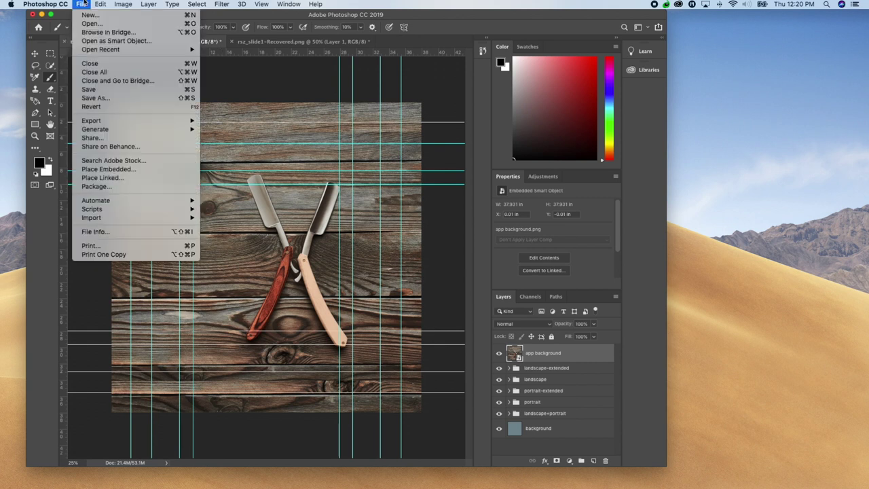
left_click(102, 100)
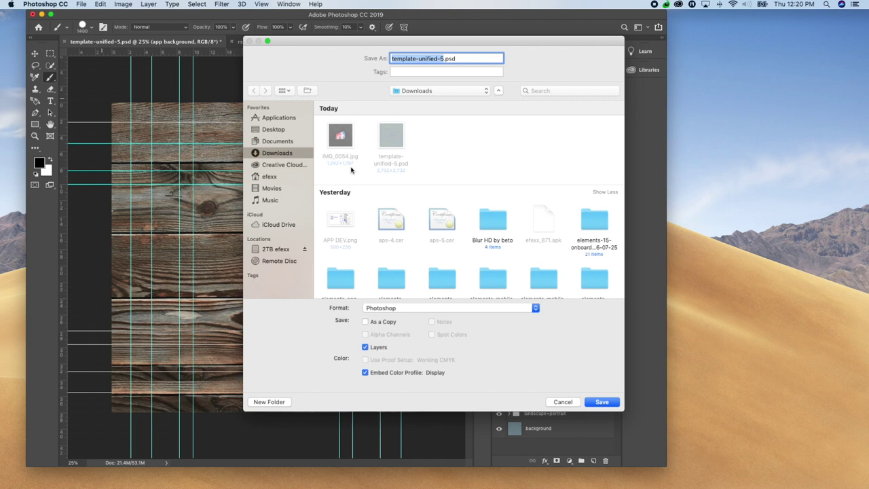
left_click(293, 133)
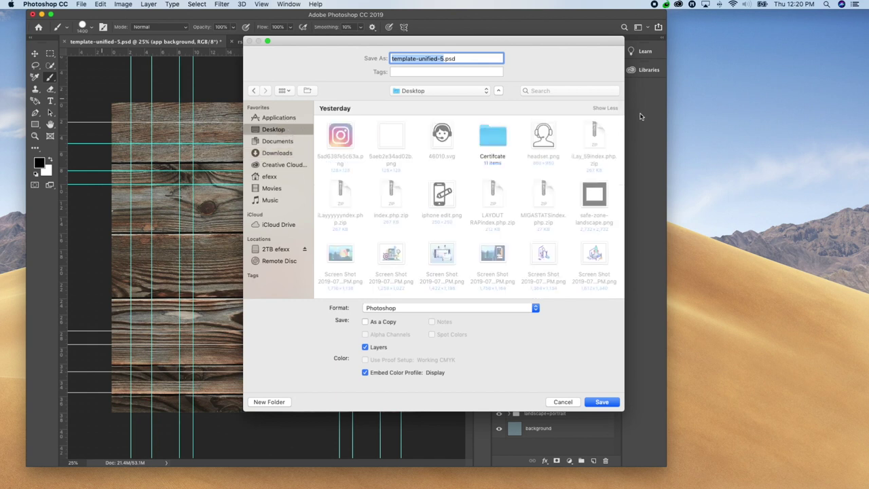
type("back")
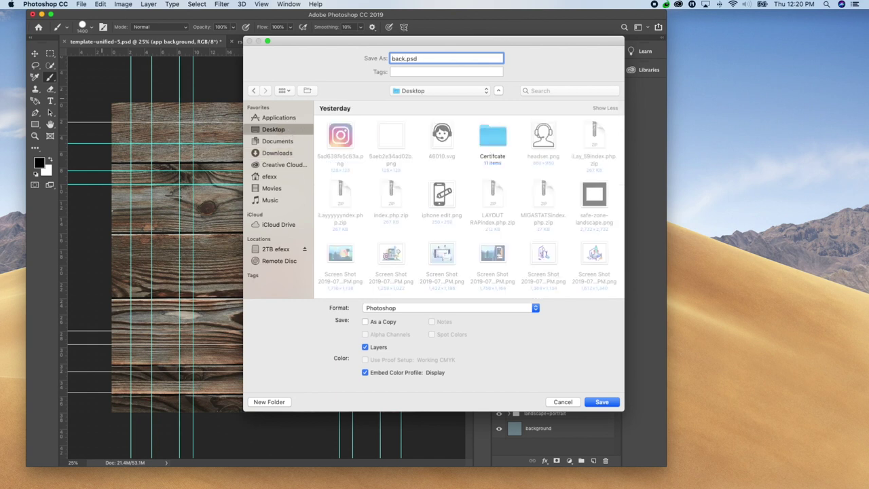
type("gou")
key("BackSpace")
key("BackSpace")
type("round")
left_click(414, 309)
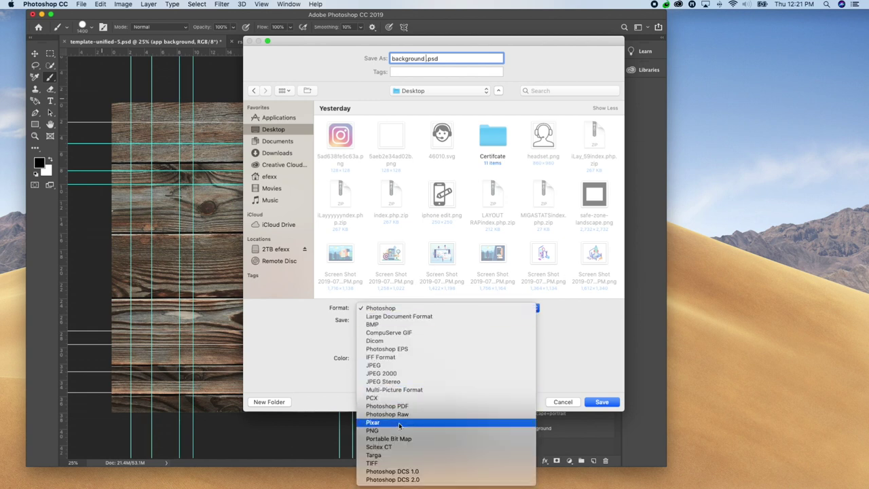
key("Escape")
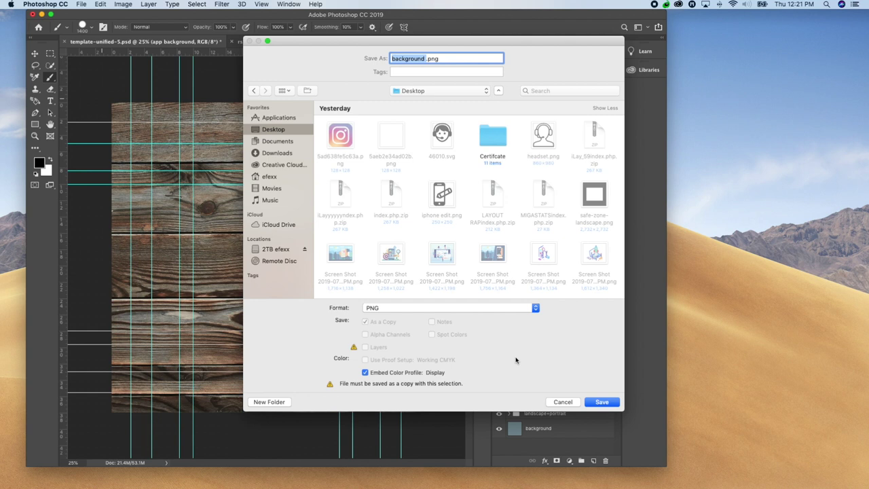
left_click(601, 403)
left_click(601, 403)
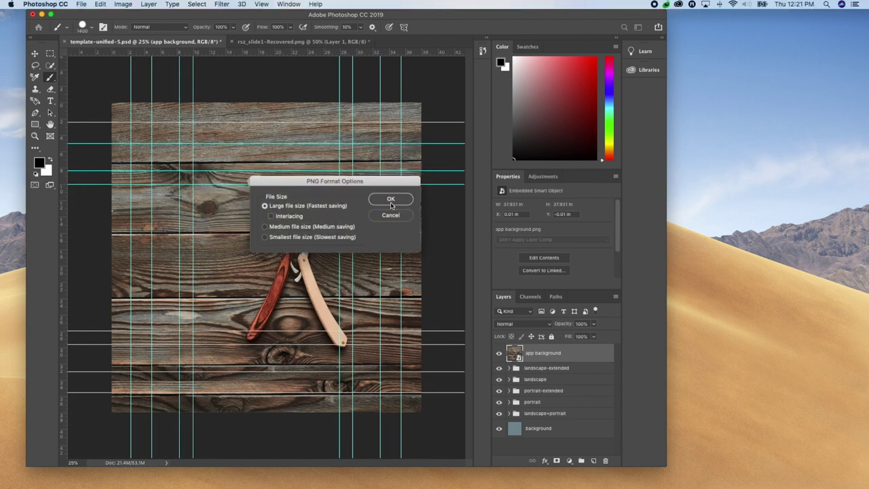
left_click(391, 202)
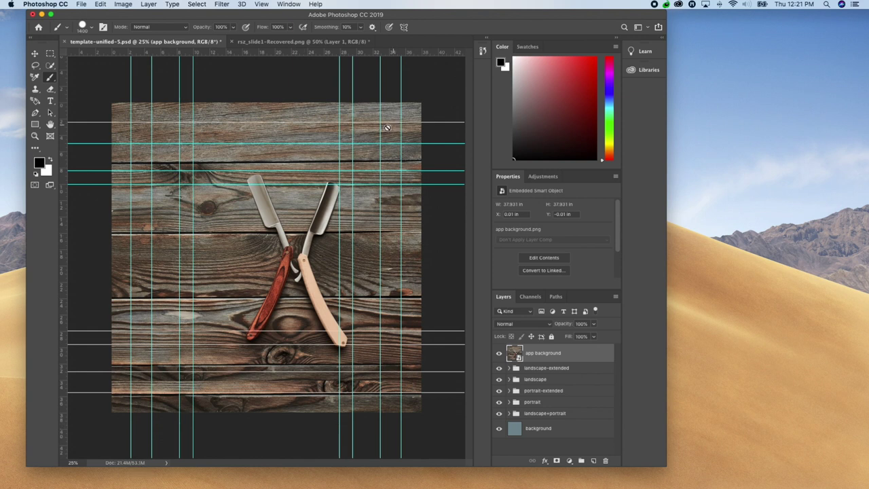
key("ctrl+Left")
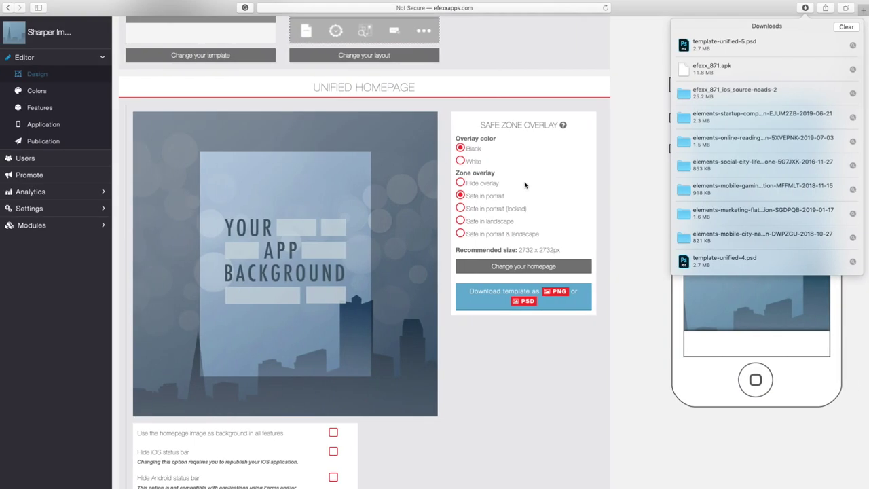
Step: Upload background.png from the Desktop as the new homepage image
left_click(523, 266)
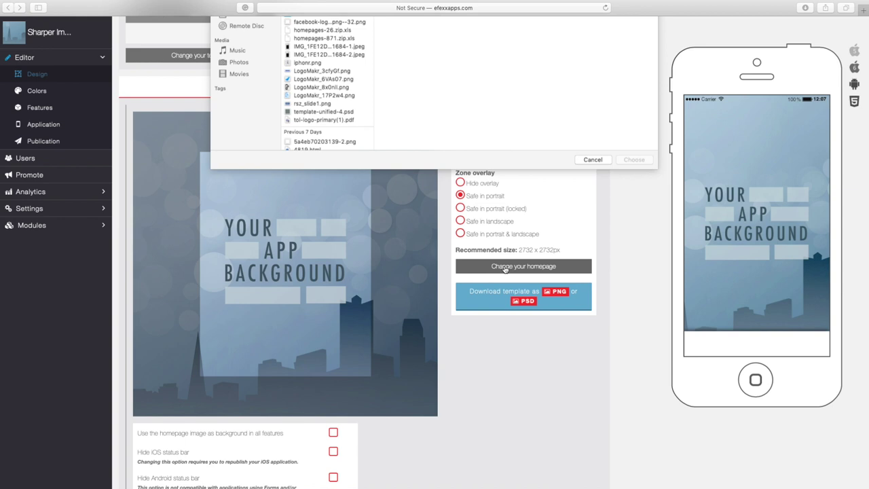
left_click(247, 76)
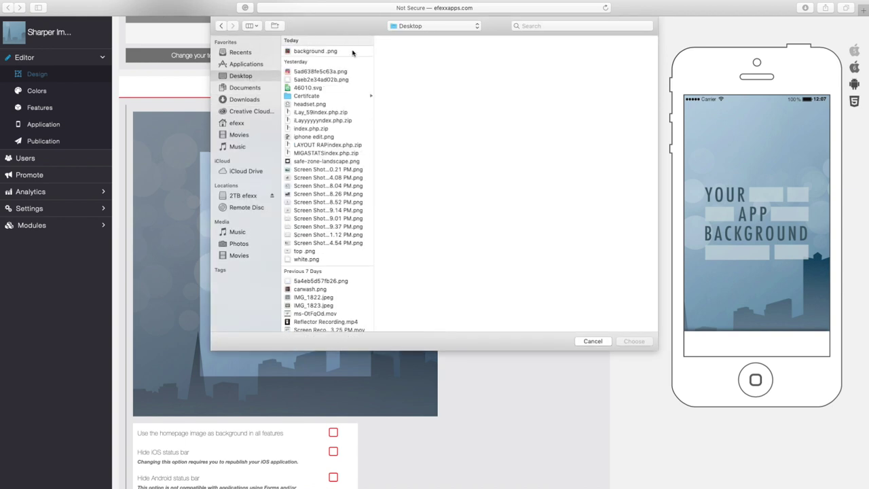
left_click(352, 52)
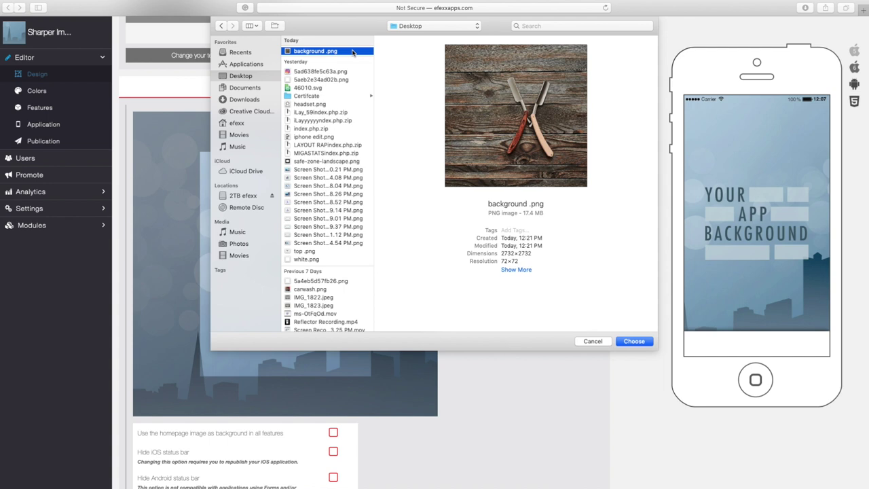
left_click(632, 341)
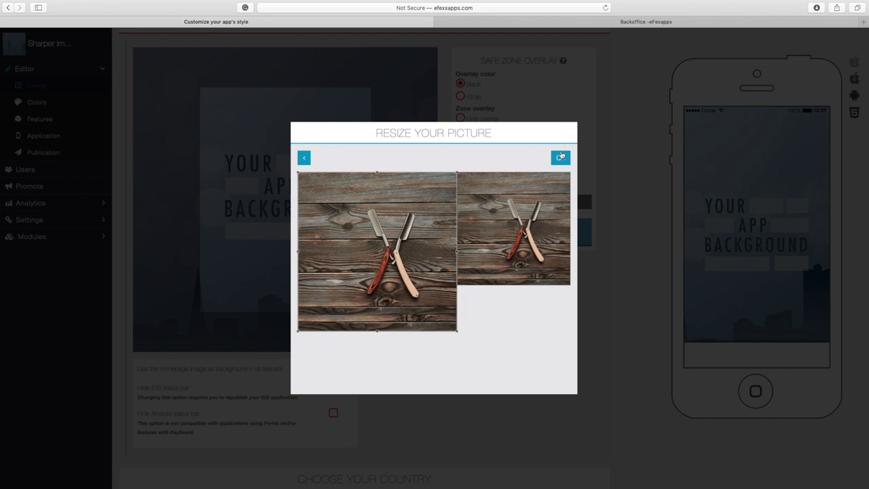
Step: Accept the wood image's crop and tick 'Use the homepage image as background in all features'
left_click(560, 159)
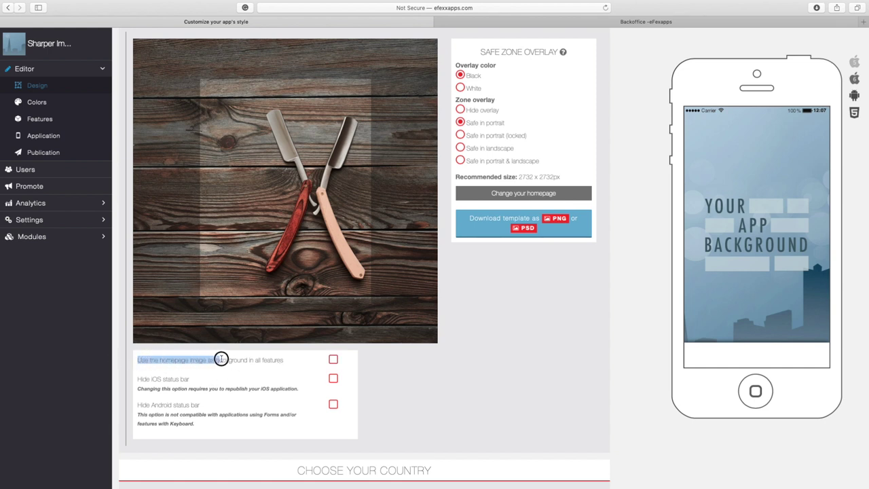
left_click_drag(277, 360, 290, 361)
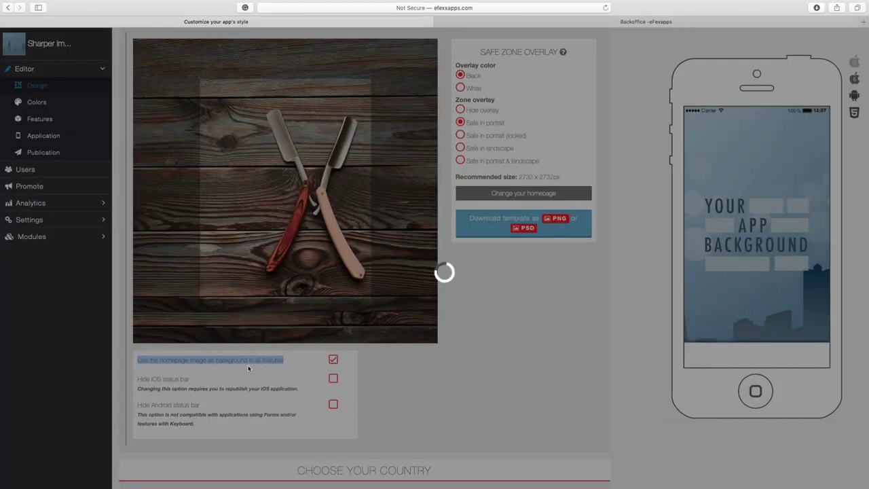